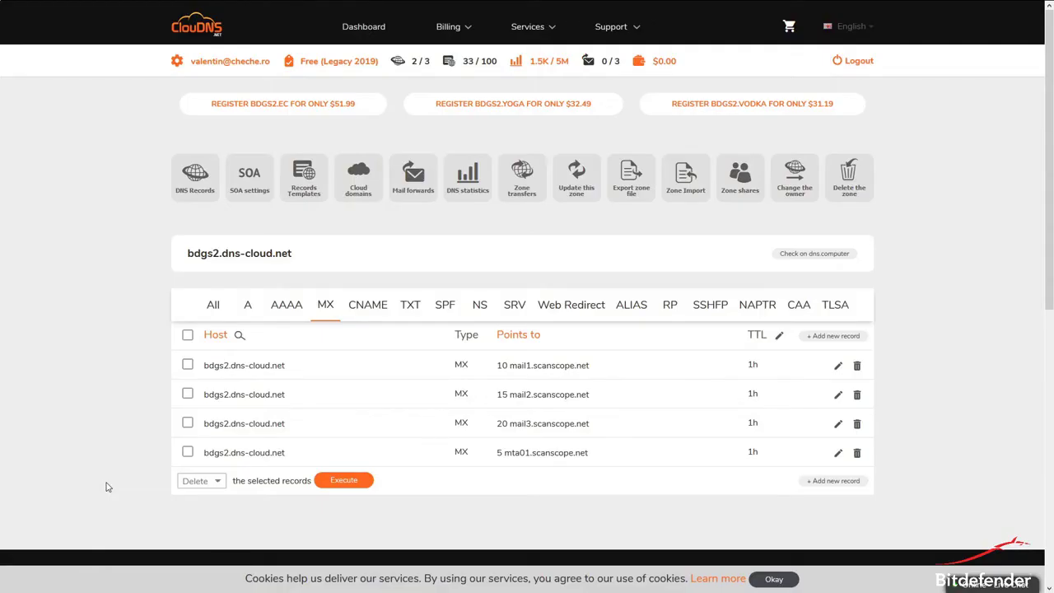
Show the TXT records of bdgs2.dns-cloud.net, including the SPF entry v=spf1 include:_spf.google.com ~all
click(410, 308)
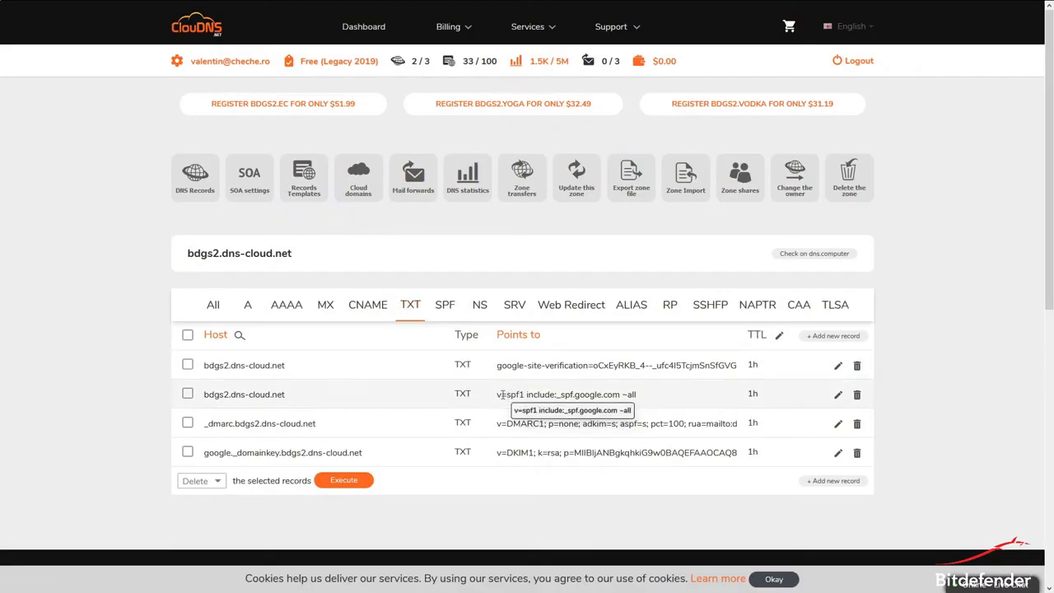
Open the SPF TXT record for editing and insert include:scanscope.net before ~all
drag(500, 395, 618, 399)
click(649, 403)
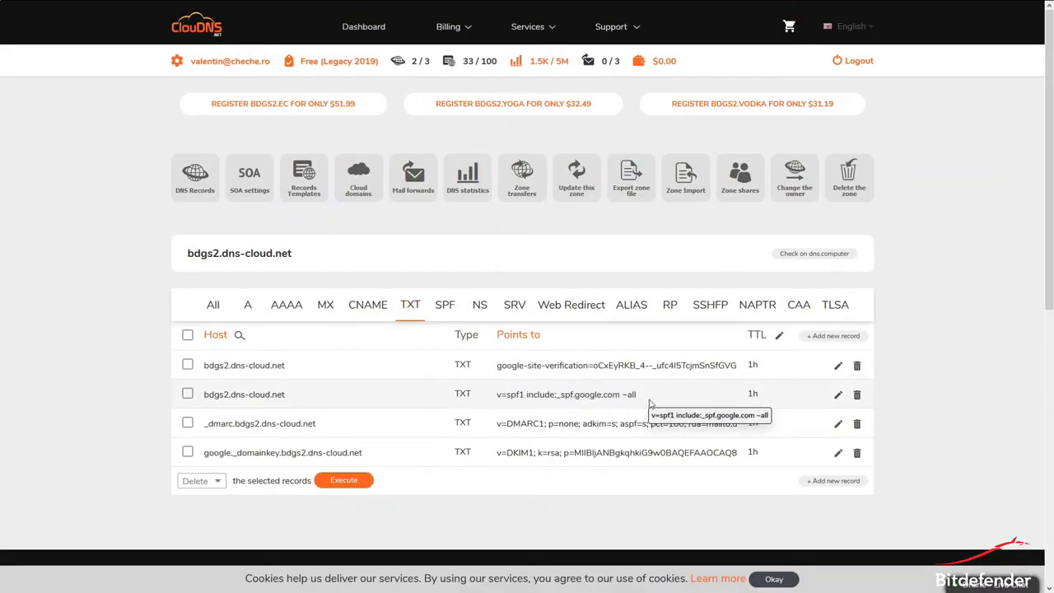
click(837, 395)
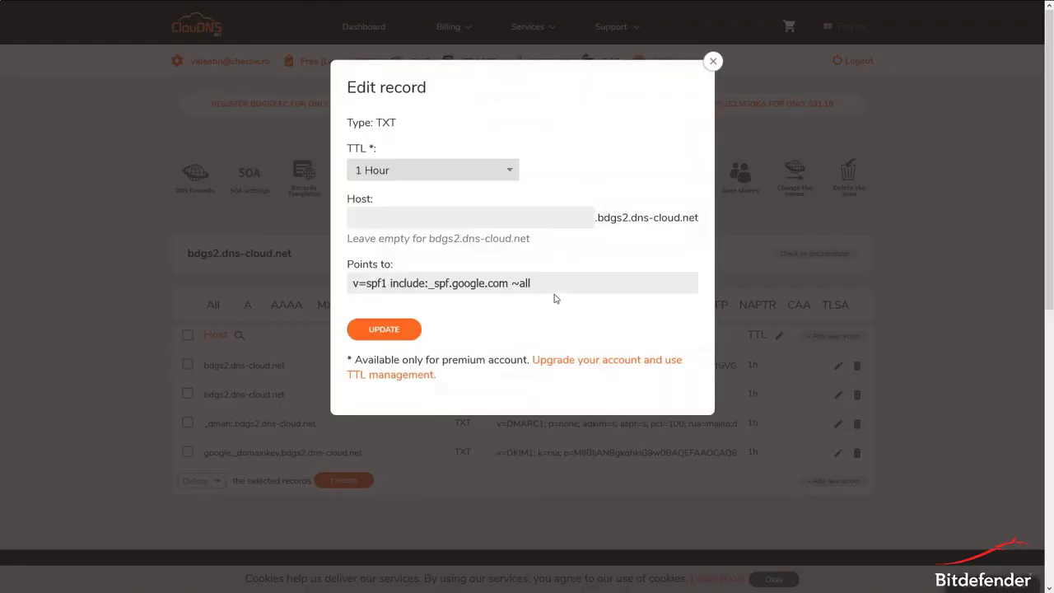
click(512, 282)
text(include:scanscope.net)
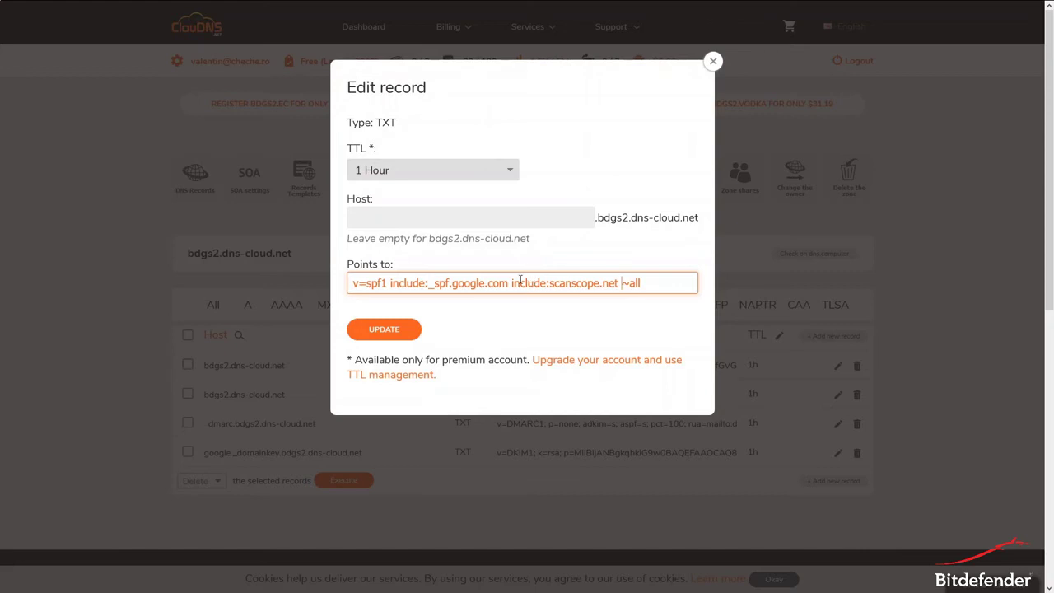
Check the edited SPF value and save the updated record
drag(511, 283, 620, 283)
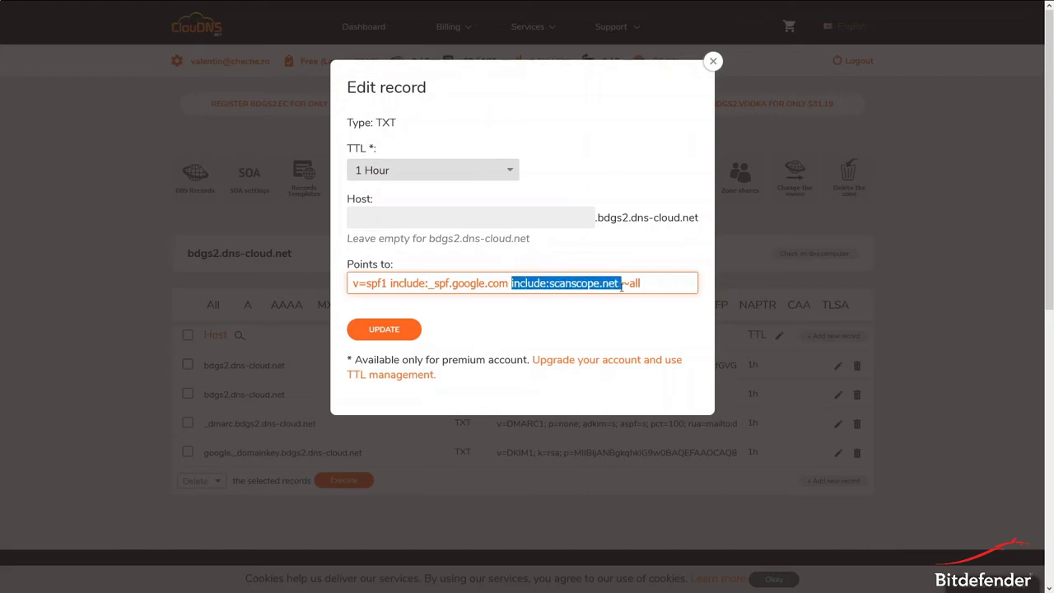
click(619, 283)
drag(353, 283, 659, 285)
click(660, 285)
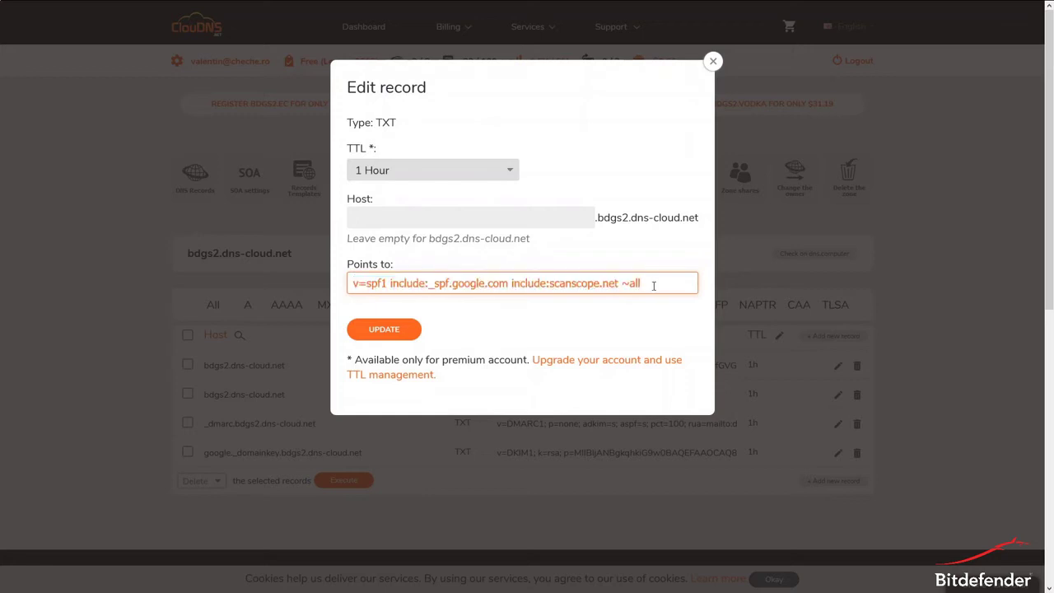
click(400, 333)
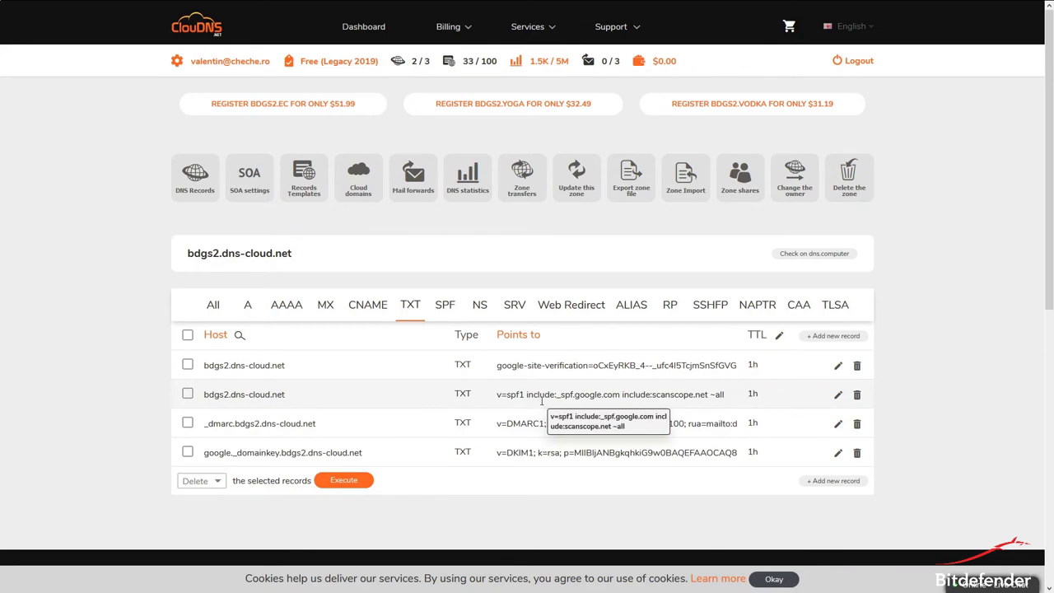
Confirm the saved record reads v=spf1 include:_spf.google.com include:scanscope.net ~all
triple_click(722, 397)
click(727, 399)
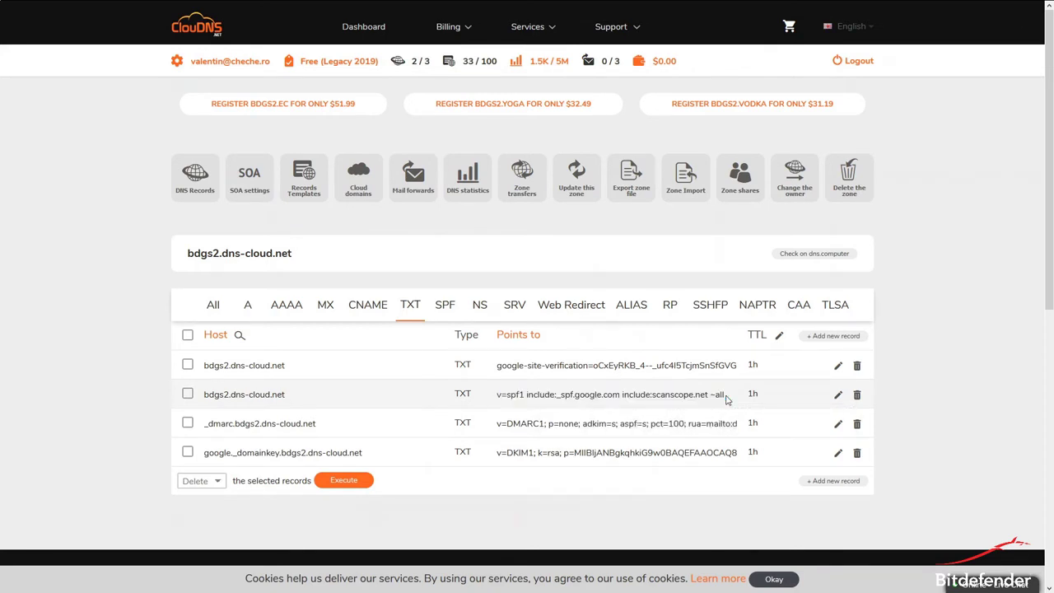
triple_click(726, 399)
click(726, 399)
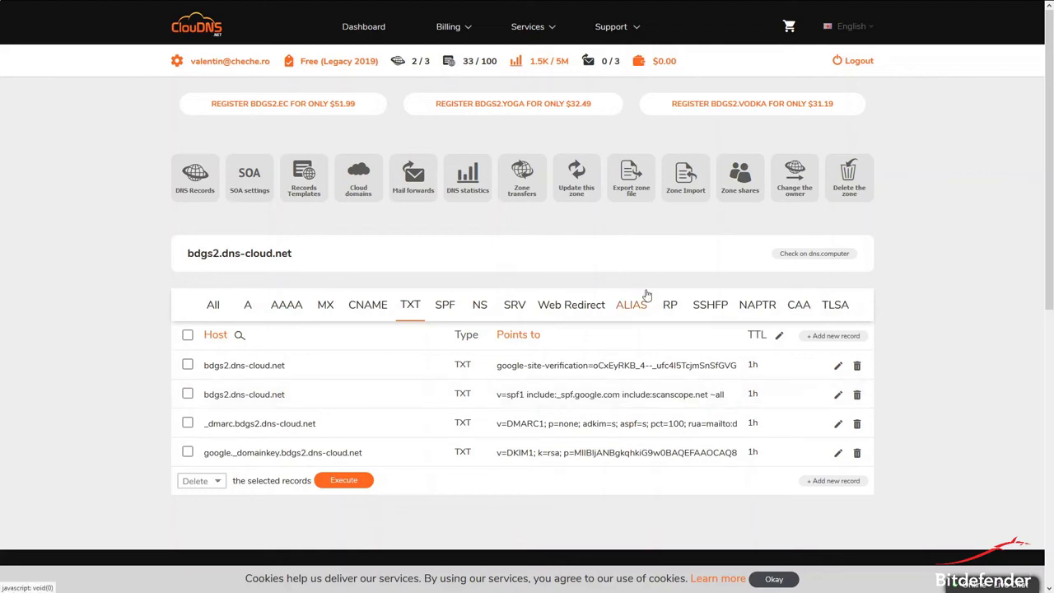
key(ctrl+Tab)
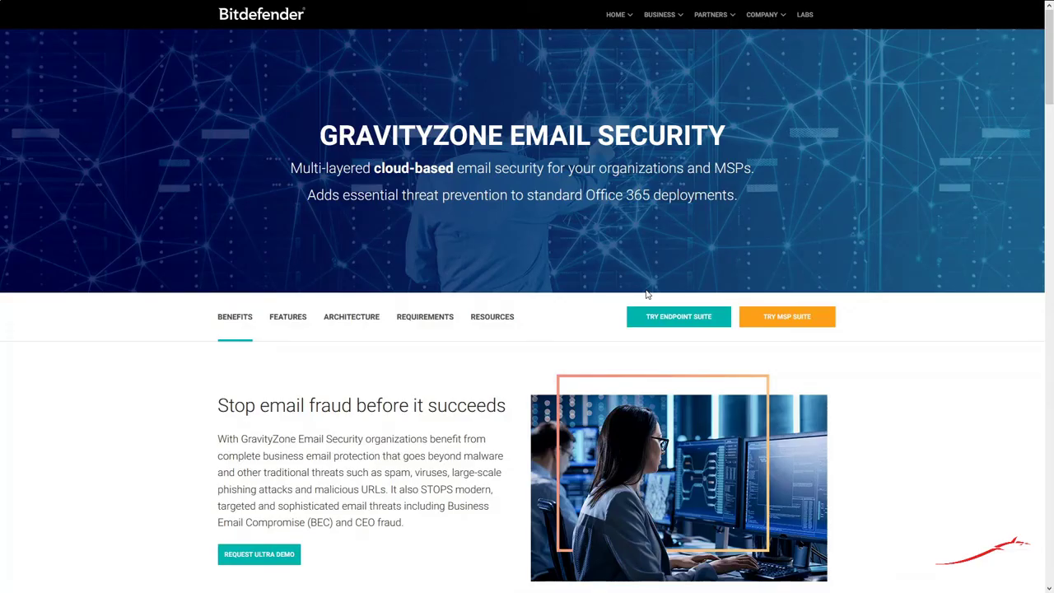
Switch browser tabs from the Bitdefender page to the Gmail inbox
key(ctrl+Tab)
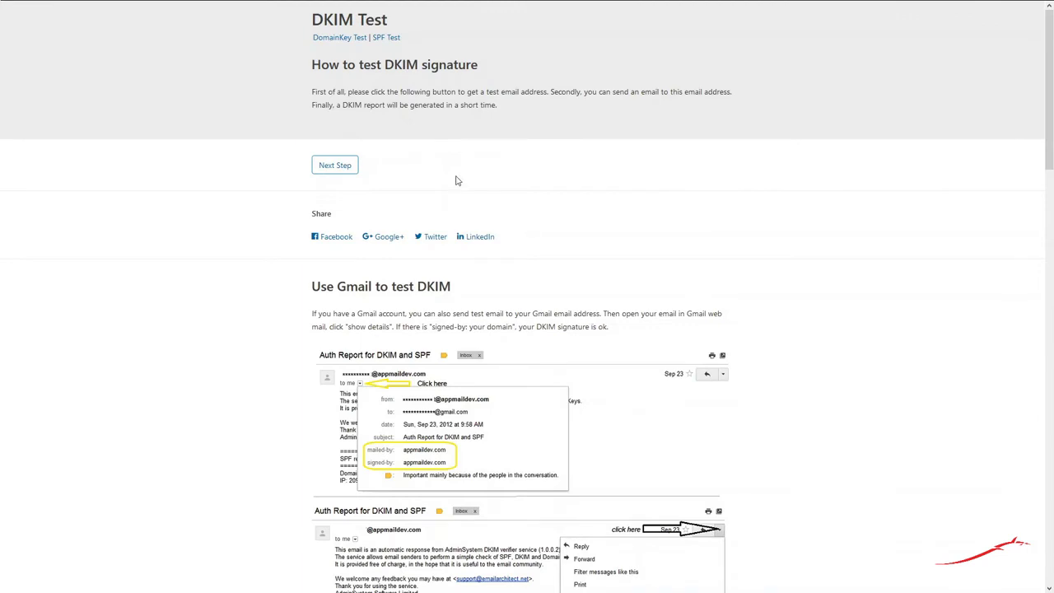
Generate a one-time appmaildev test address and select it for copying
click(335, 166)
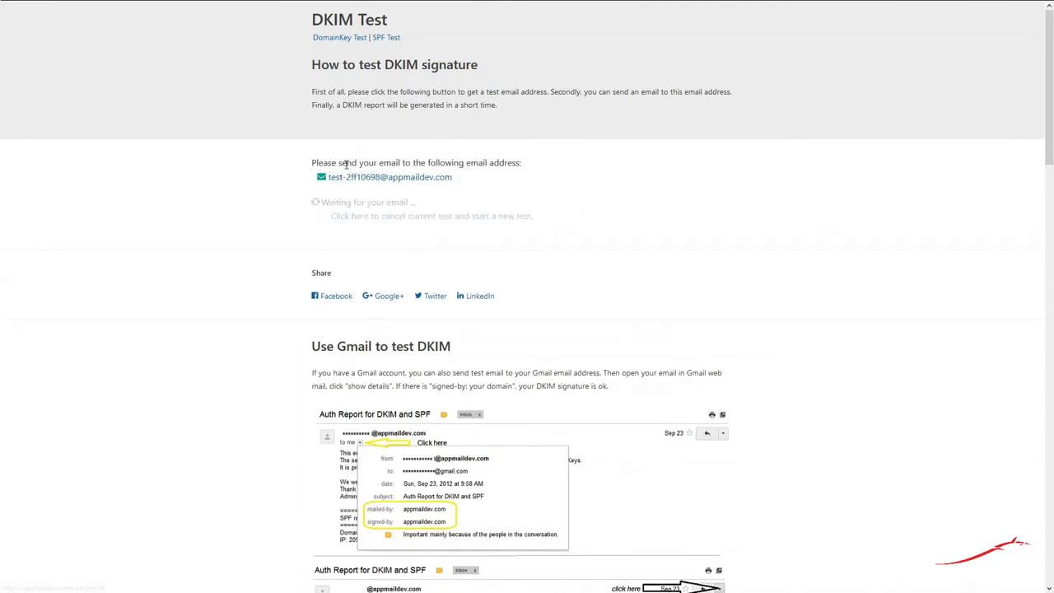
drag(451, 177, 330, 184)
key(ctrl+c)
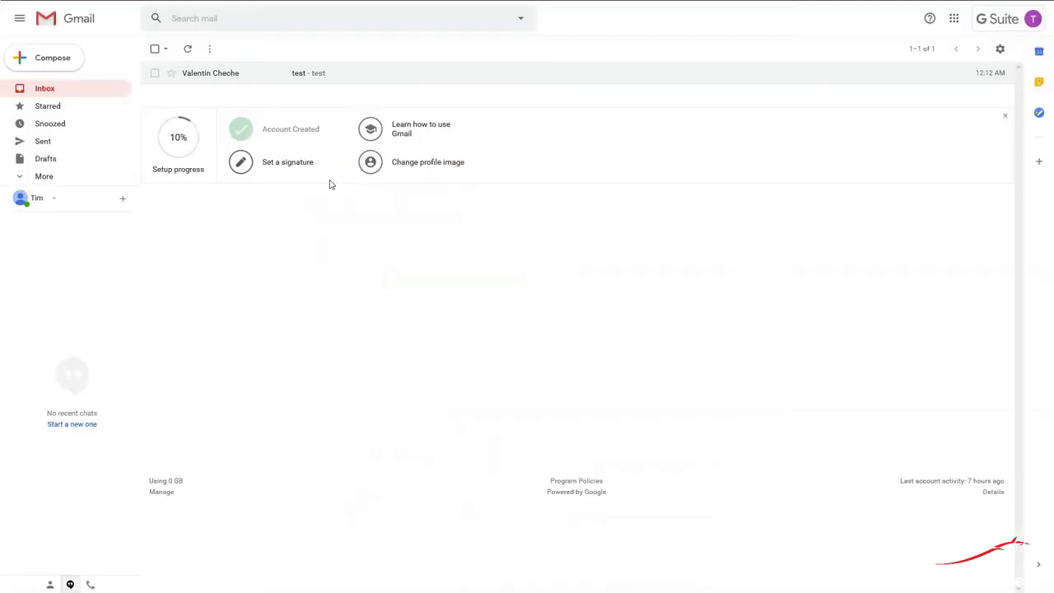
Send an email with subject 'test' and body 'test' to the pasted appmaildev address
click(64, 66)
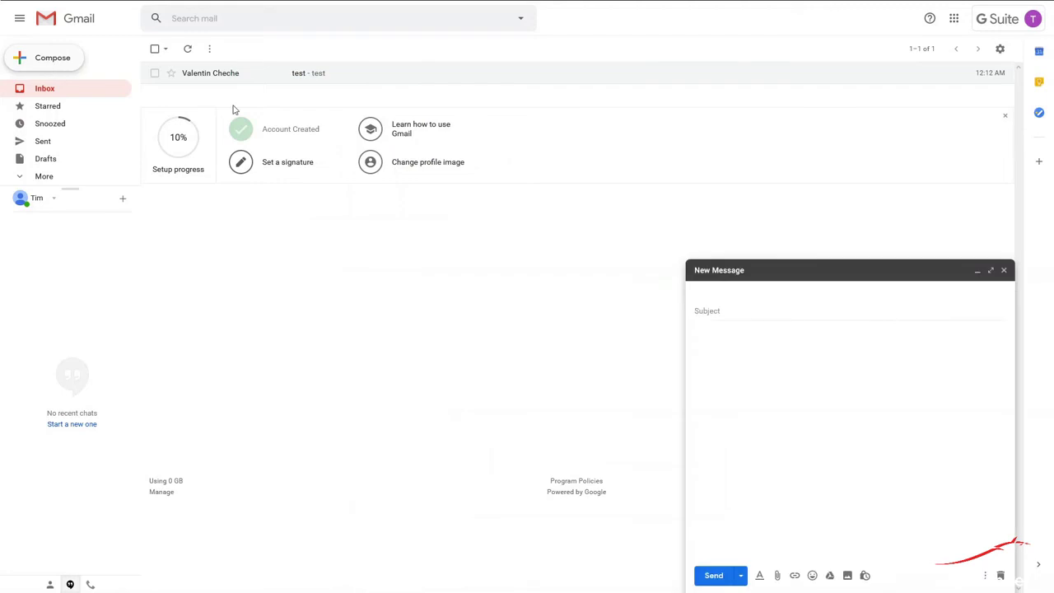
key(ctrl+v)
click(712, 311)
text(test)
click(722, 341)
text(test)
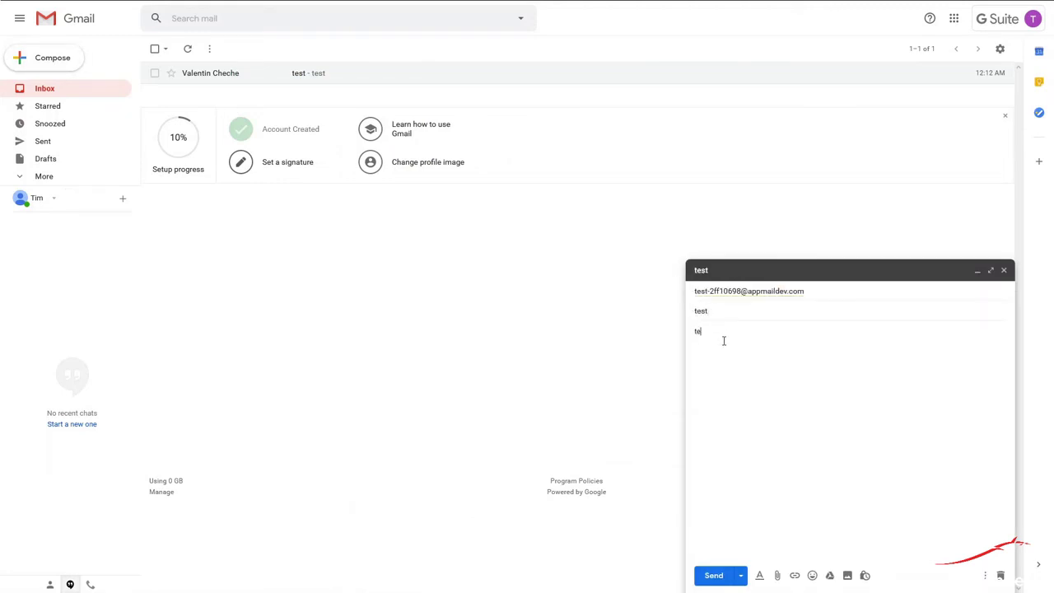
click(722, 575)
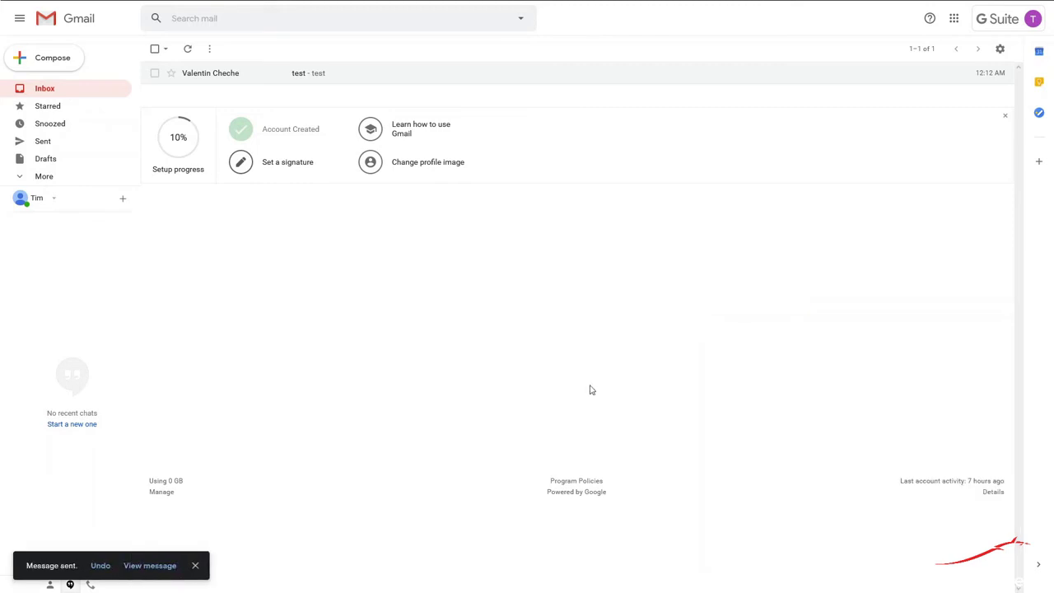
key(ctrl+Tab)
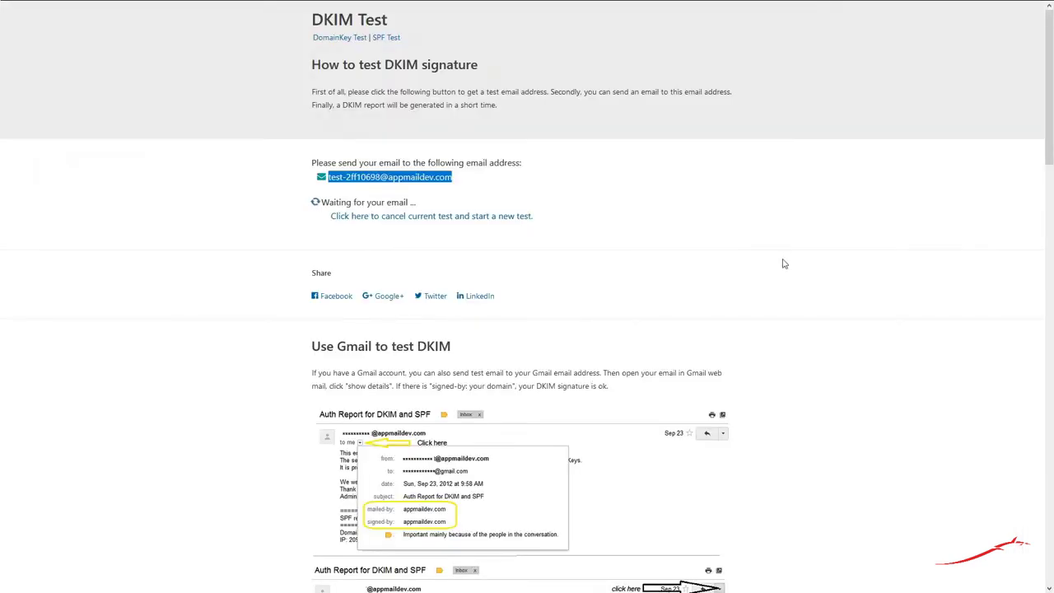
Review the received test report, starting from the HELO-Domain line
click(813, 253)
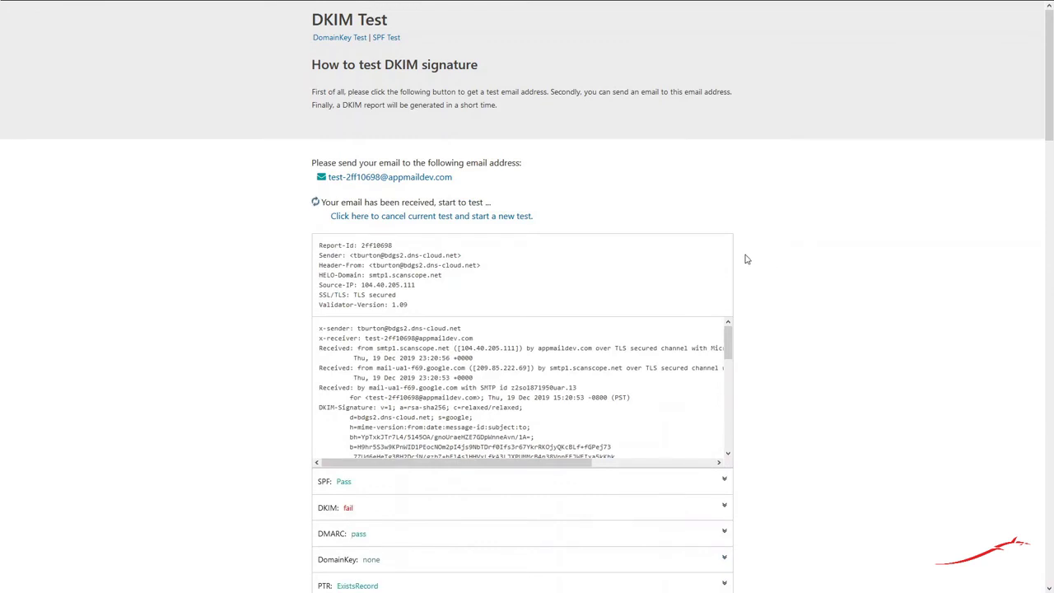
drag(325, 275, 439, 275)
click(440, 276)
scroll(403, 382, down, 3)
scroll(403, 381, down, 5)
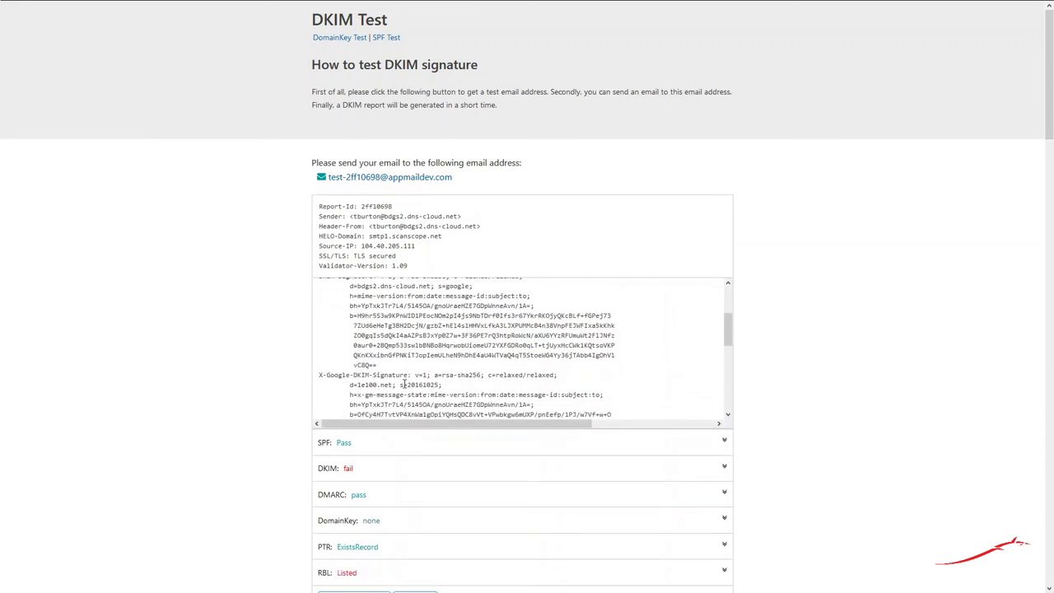
Expand the SPF Pass result to show the SPF record and sender IP
click(347, 444)
drag(343, 466, 631, 571)
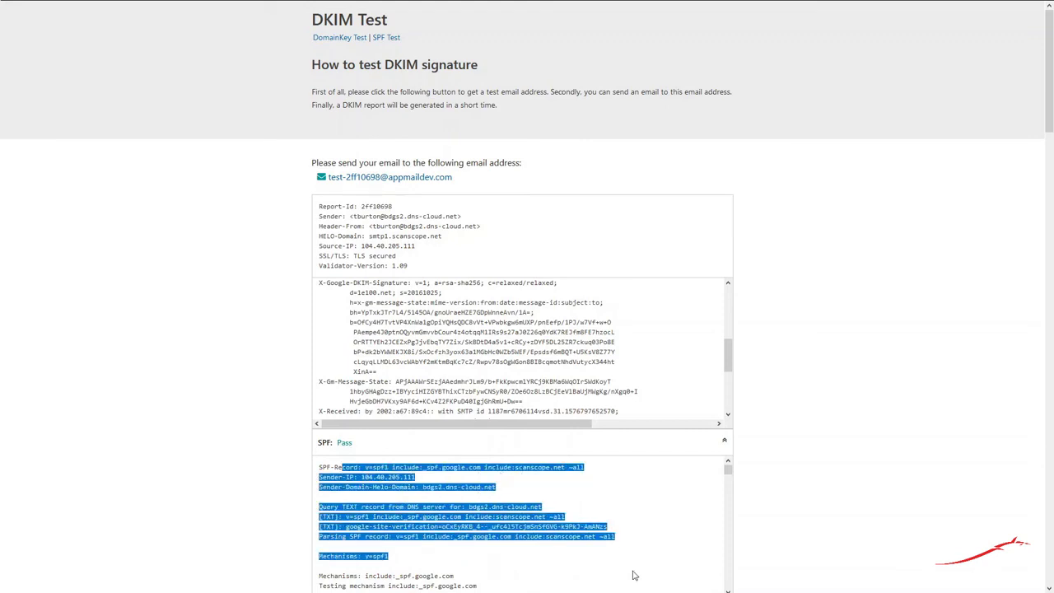
click(631, 568)
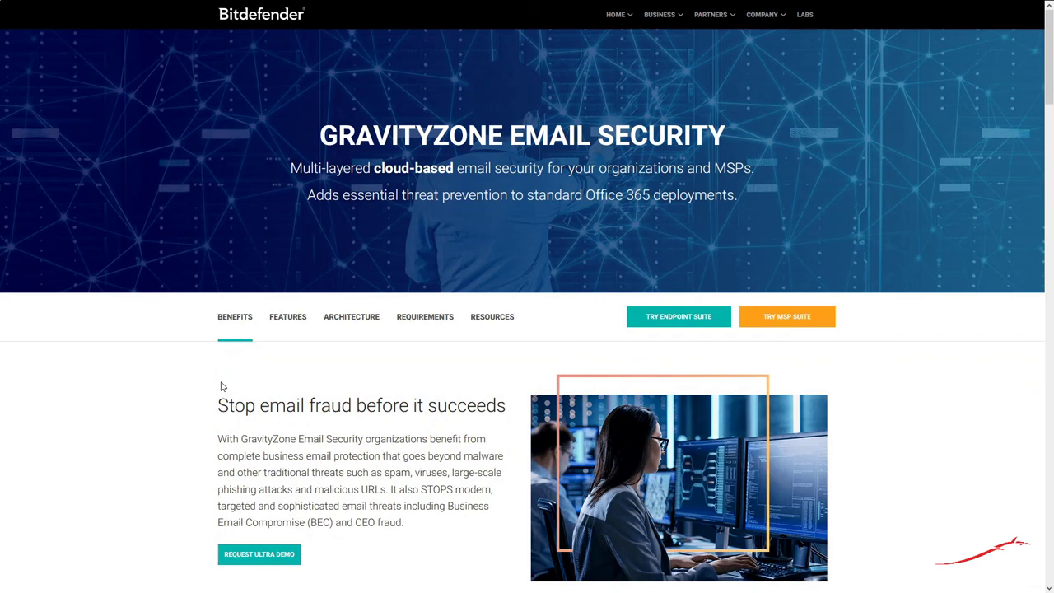
scroll(186, 389, down, 4)
scroll(186, 389, down, 10)
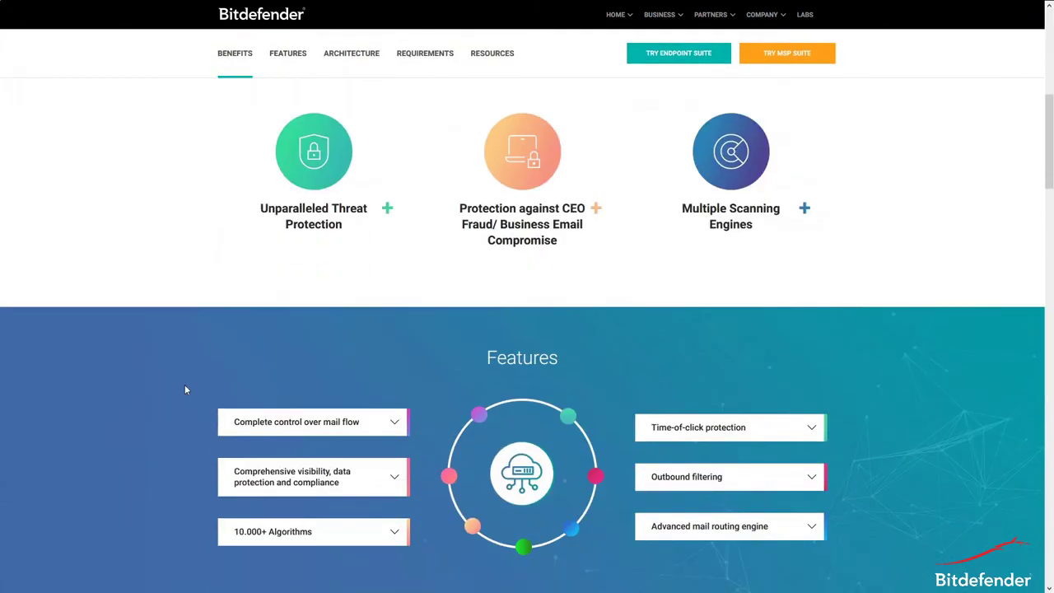
scroll(186, 389, down, 14)
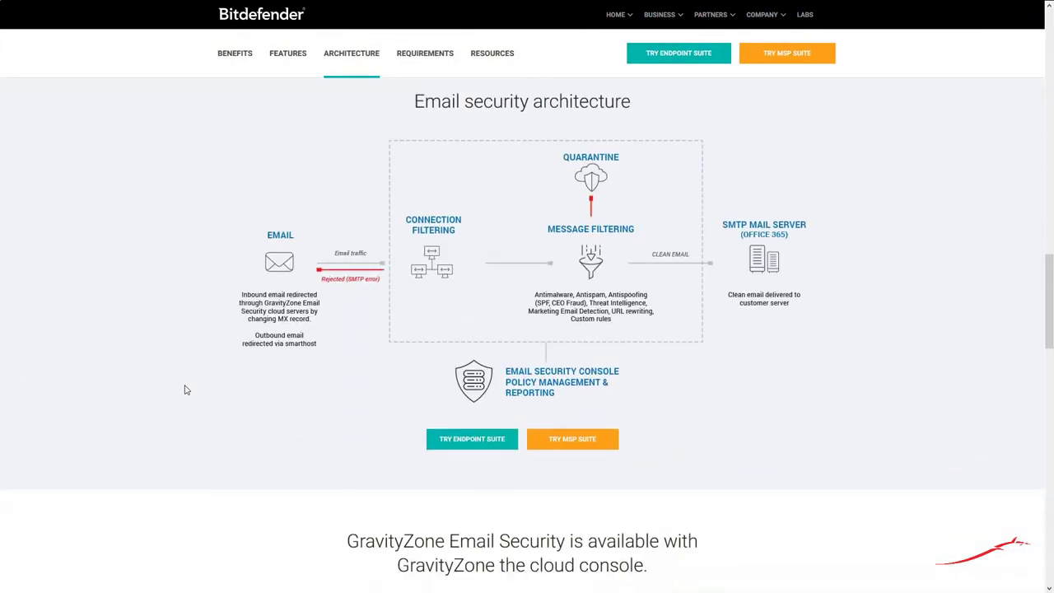
scroll(186, 390, down, 6)
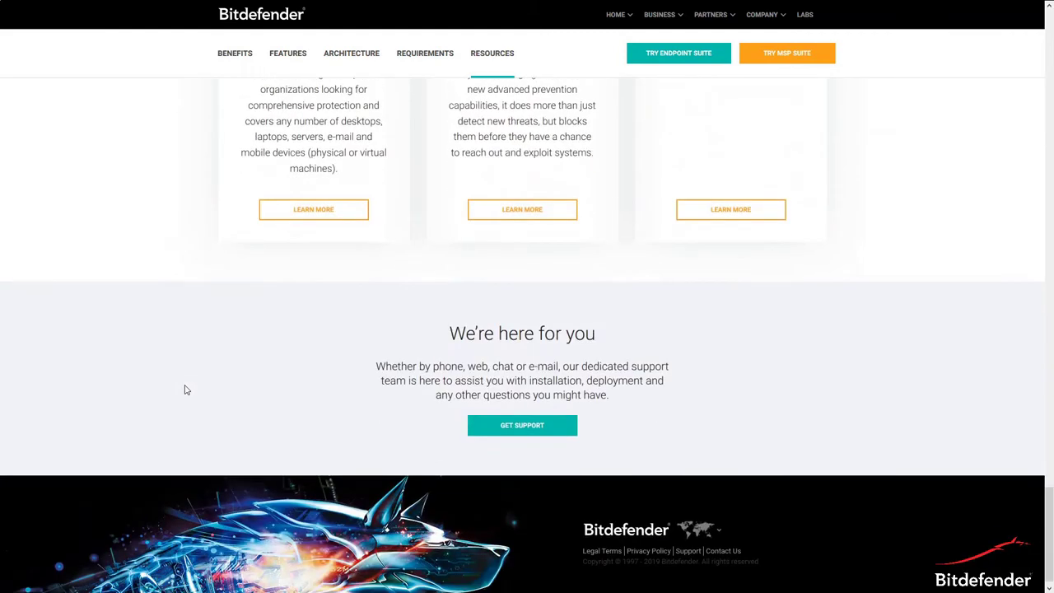